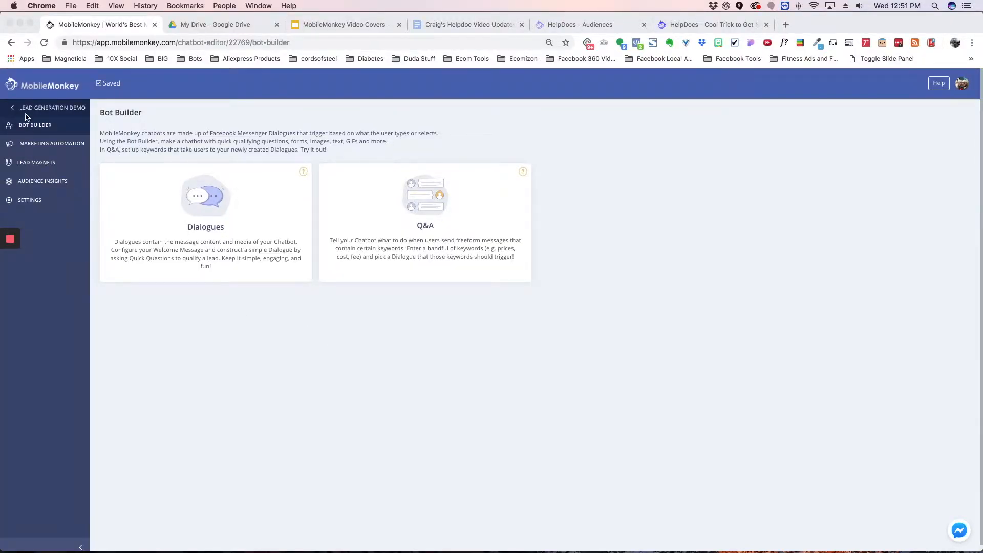
Create an audience named TEST AUDIENCE and start its first filter for contacts who have an attribute with certain values.
left_click(36, 182)
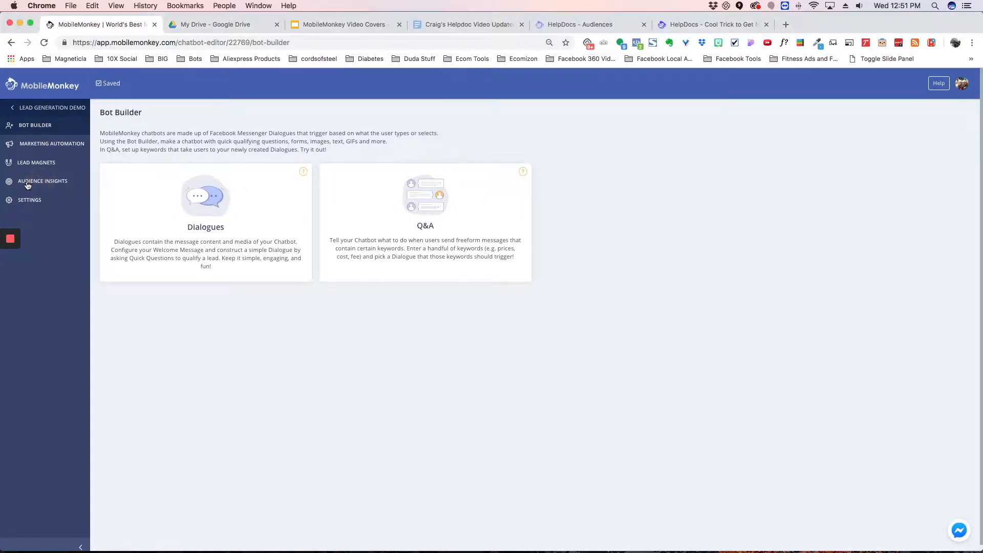
left_click(28, 183)
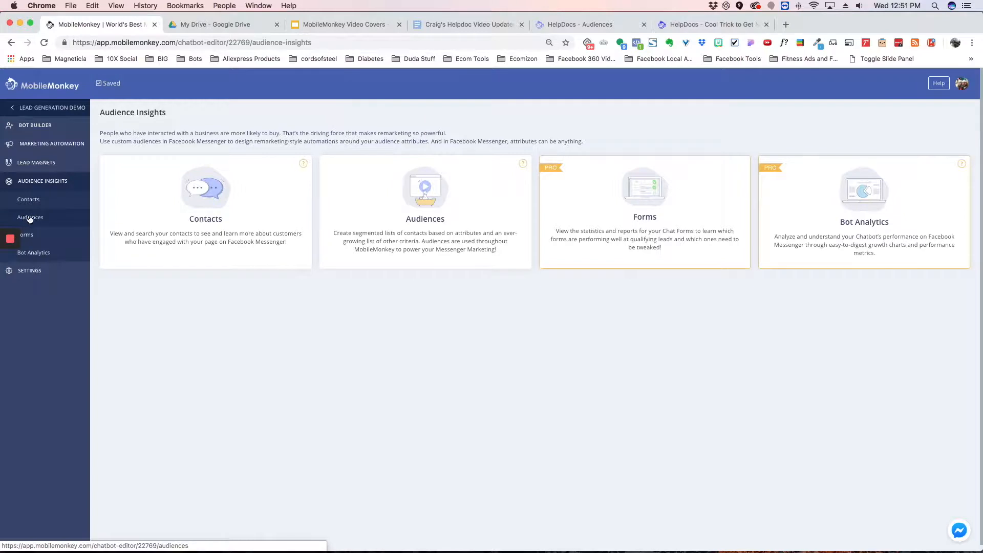
left_click(422, 201)
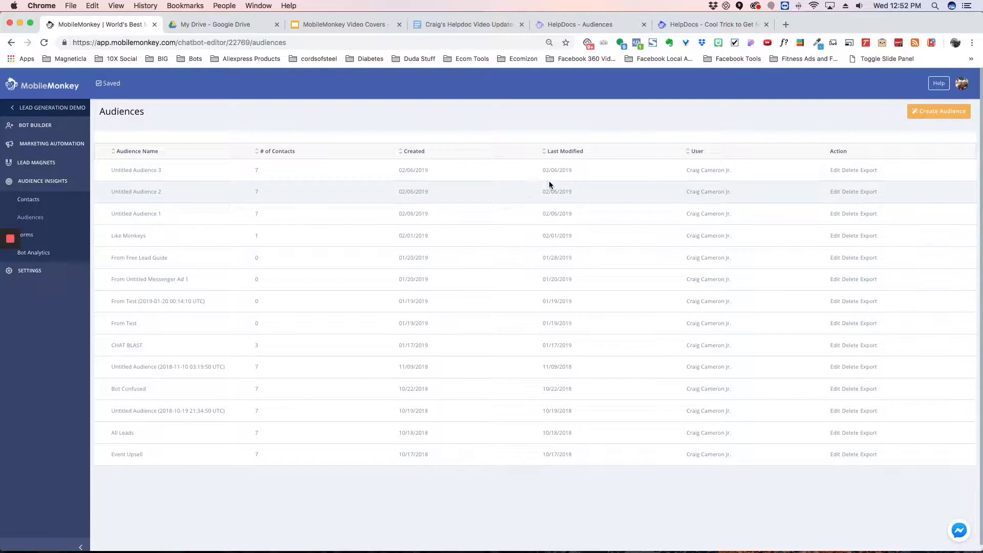
left_click(943, 117)
type("TEST")
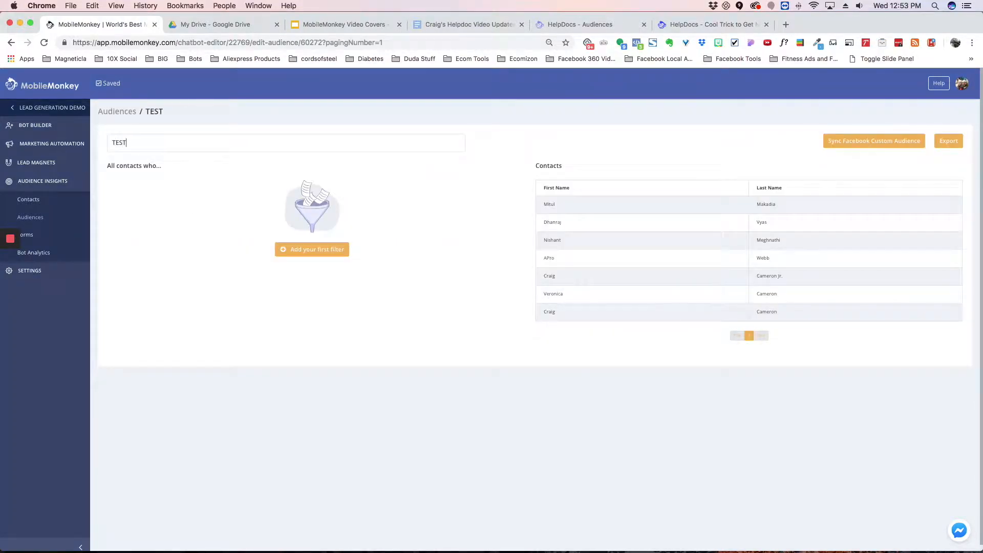
type(" AUDIENCE")
left_click(330, 252)
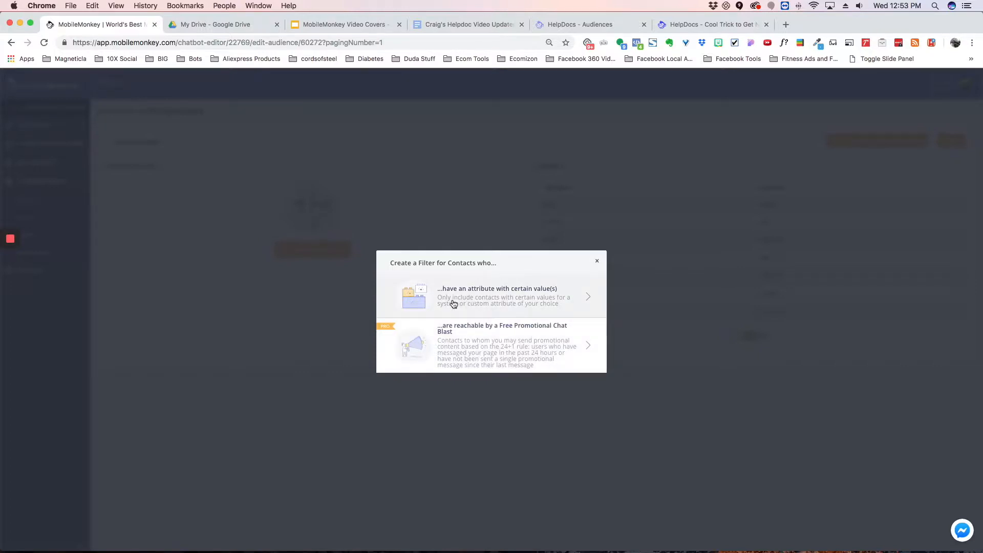
left_click(507, 298)
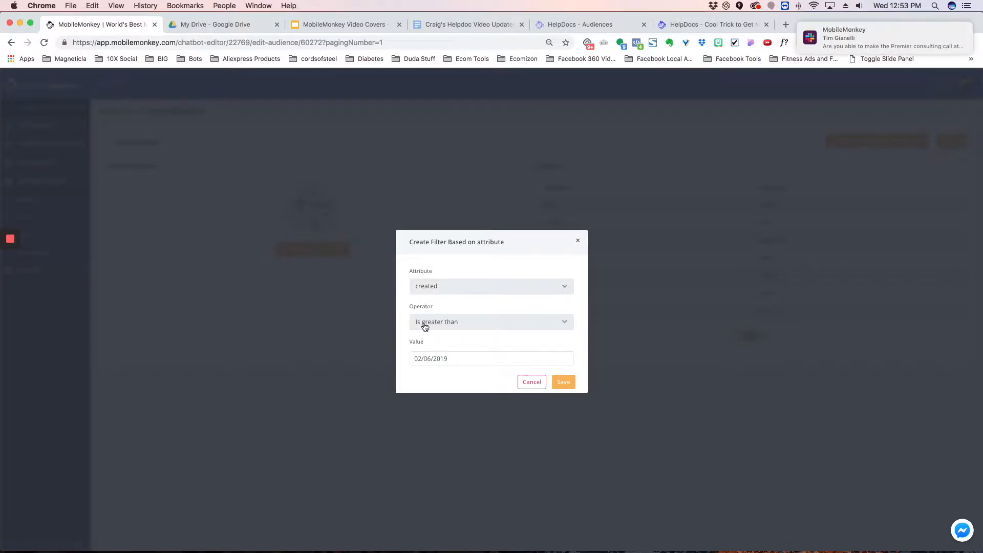
Set the created-date filter value to 01/01/2019 and check the available operators.
left_click(441, 360)
left_click(418, 374)
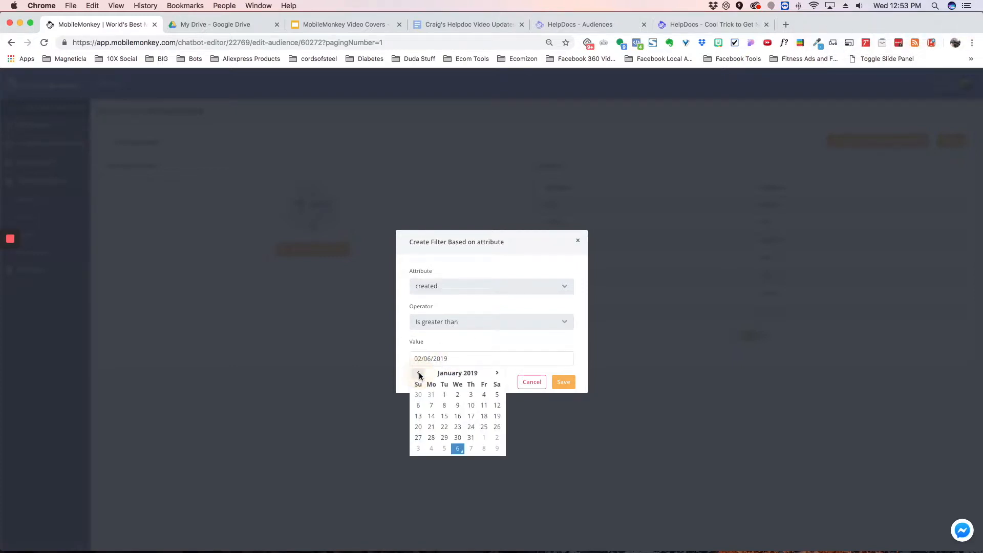
left_click(444, 395)
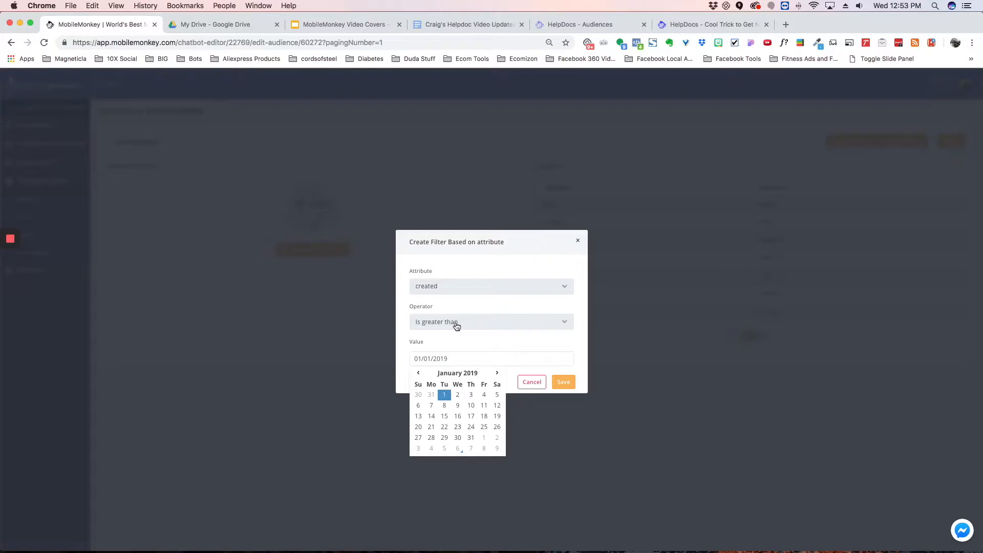
left_click(472, 345)
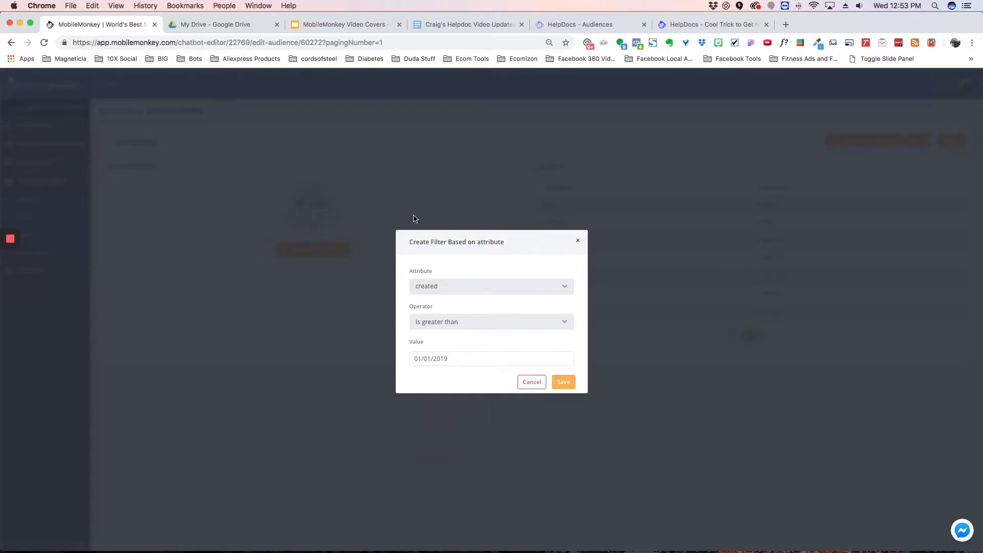
left_click(491, 326)
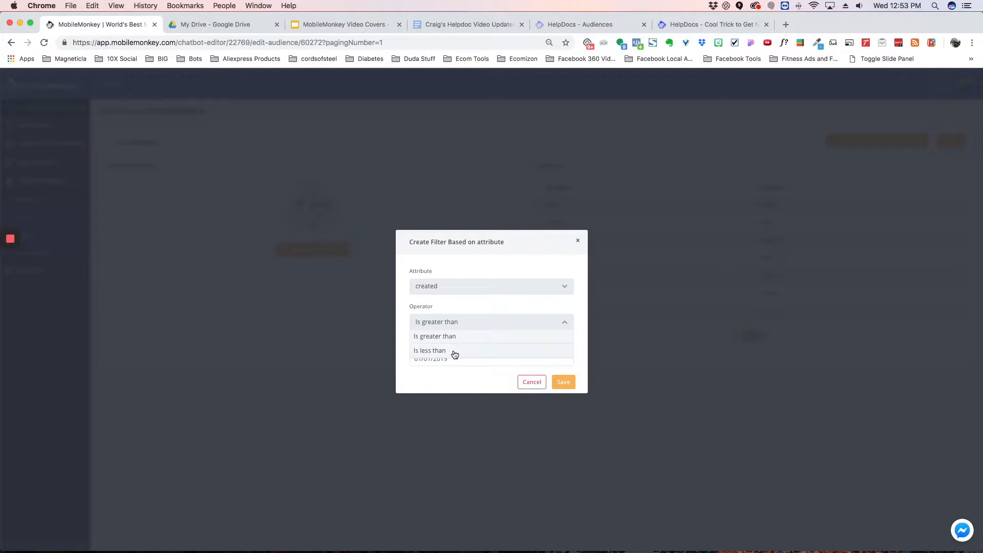
left_click(463, 364)
Set the filter to FREE TICKET equal to "right here✋" and save it to the audience.
left_click(452, 283)
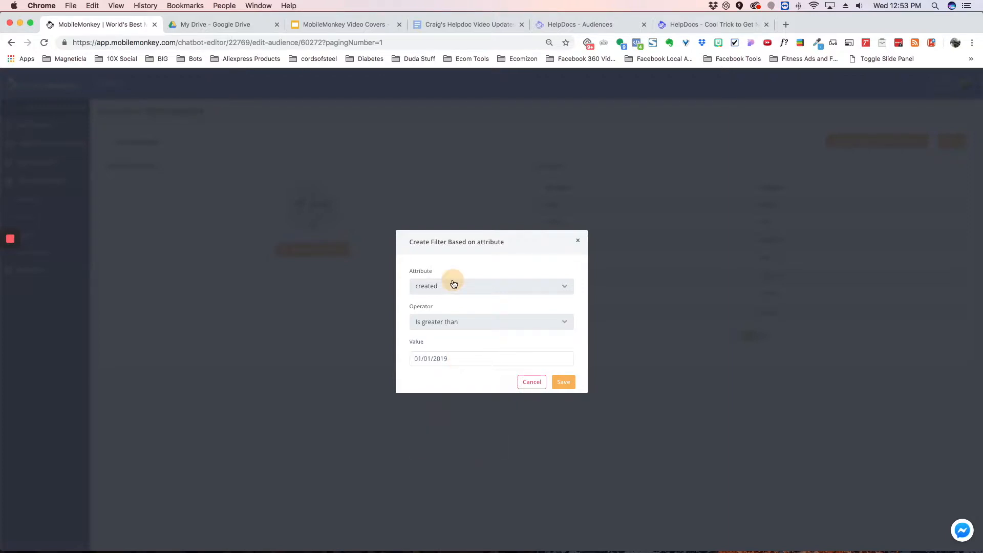
left_click(454, 284)
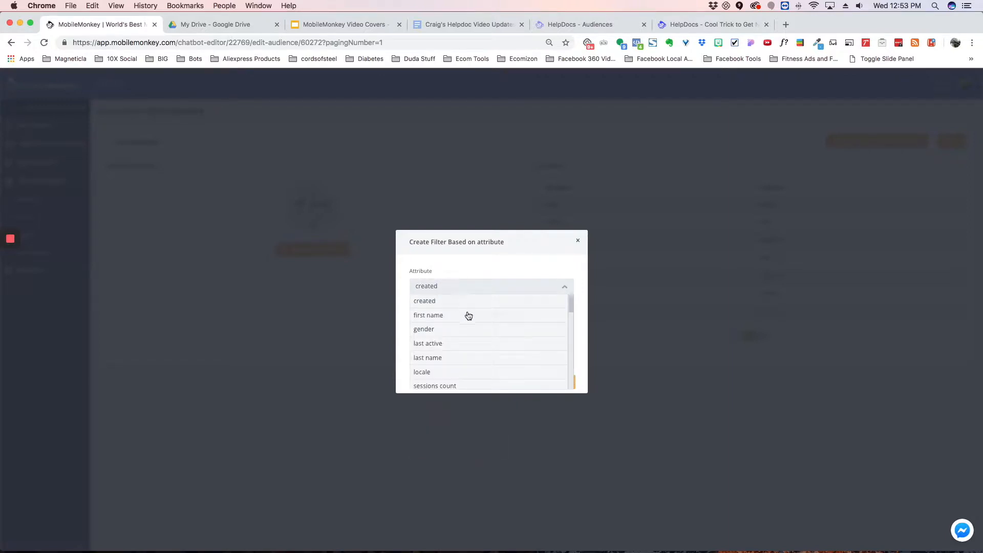
scroll(482, 350, "down", 10)
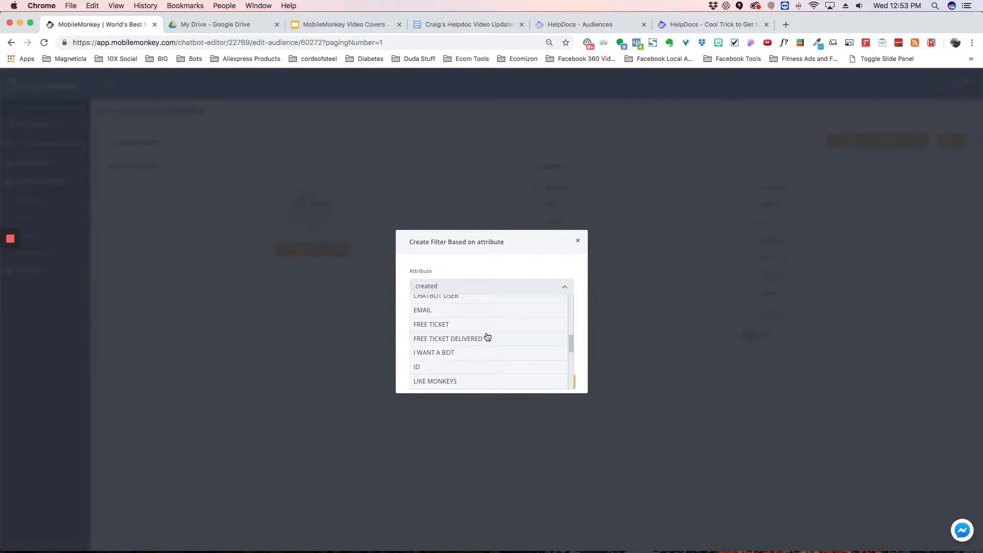
scroll(488, 337, "up", 10)
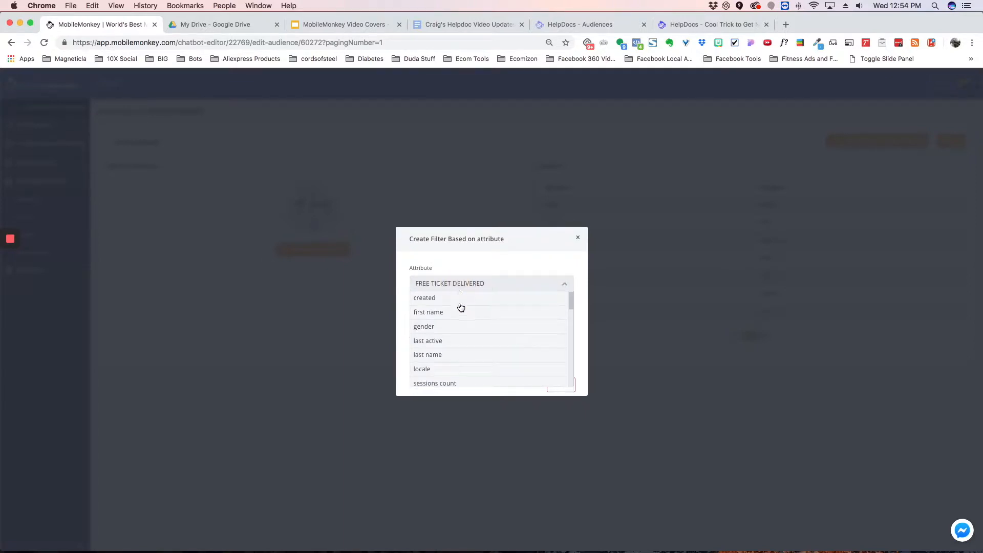
scroll(464, 329, "down", 5)
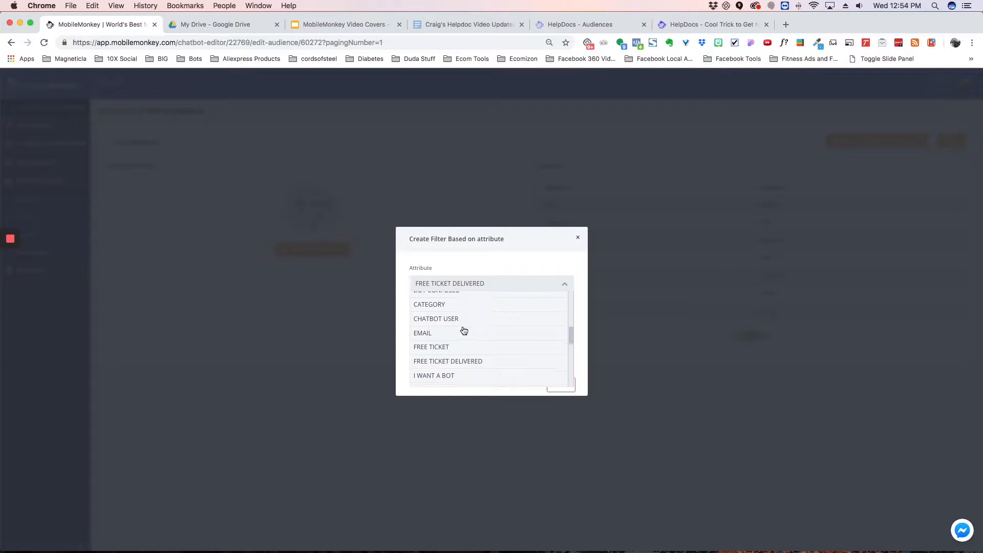
left_click(450, 339)
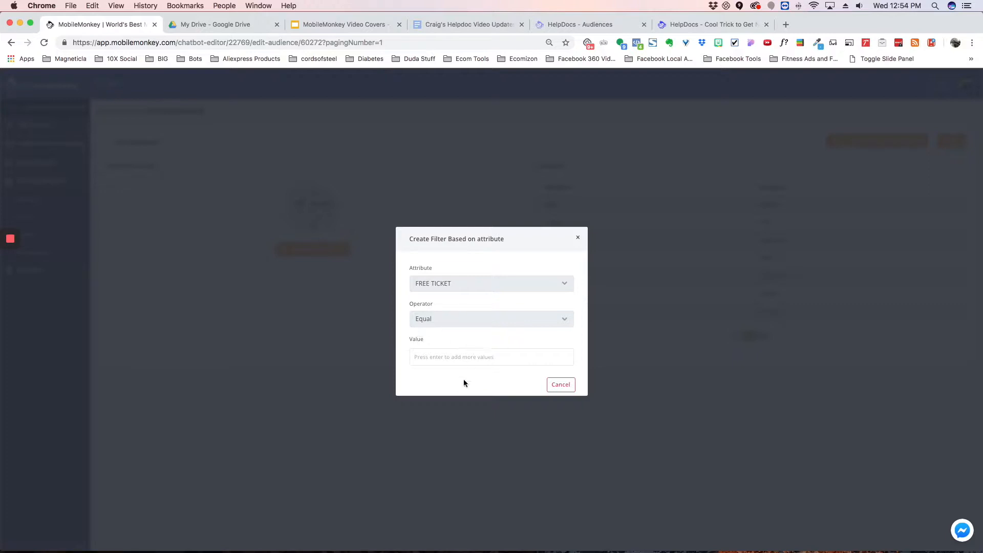
left_click(427, 356)
left_click(440, 381)
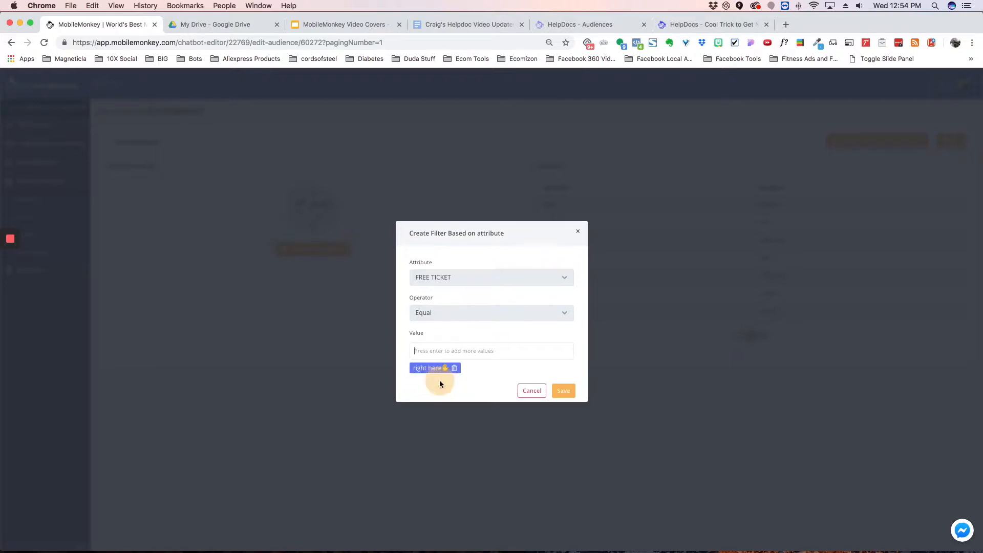
left_click(563, 392)
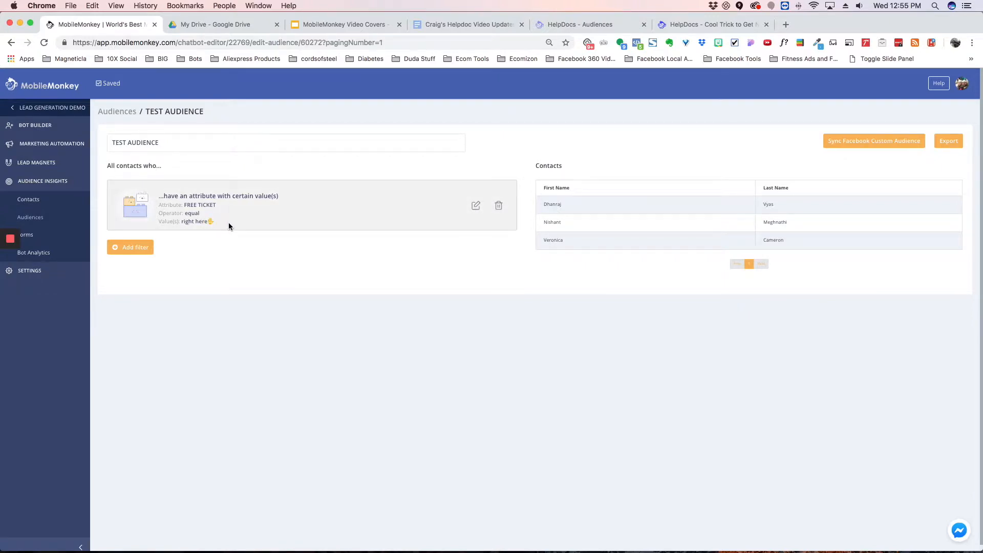
Examine the quick questions, saved attributes and answers in the Get Your Free Ticket dialogue of the Free Ticket folder.
left_click(32, 127)
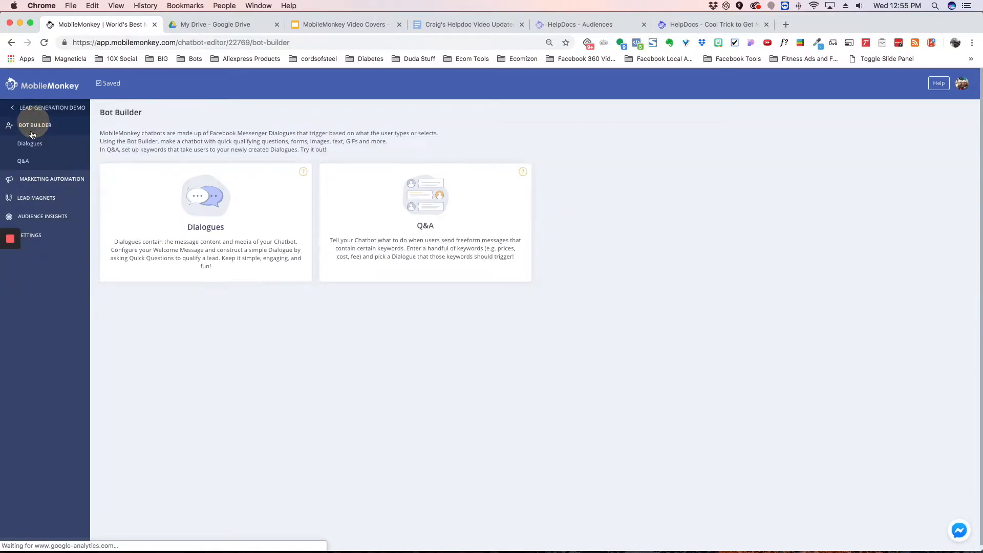
left_click(33, 144)
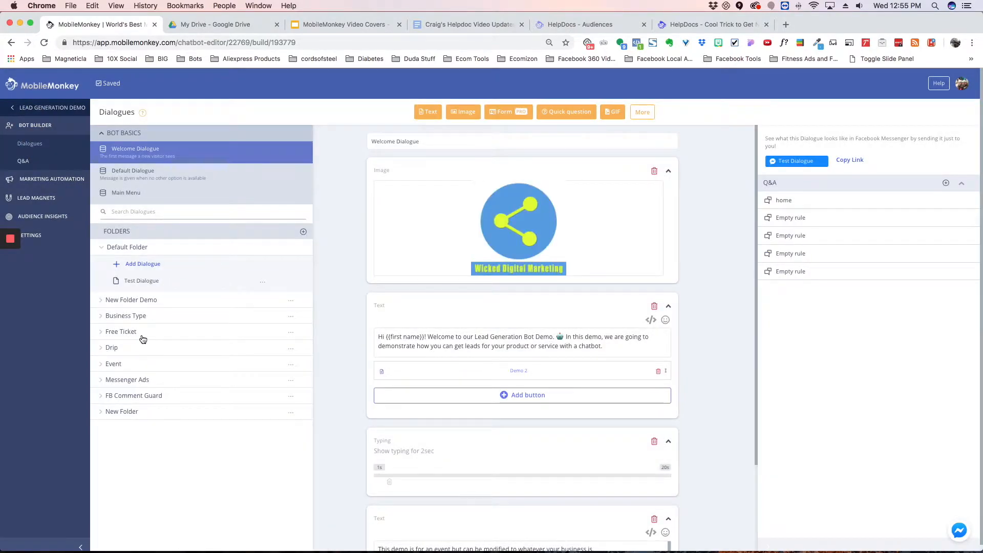
left_click(143, 338)
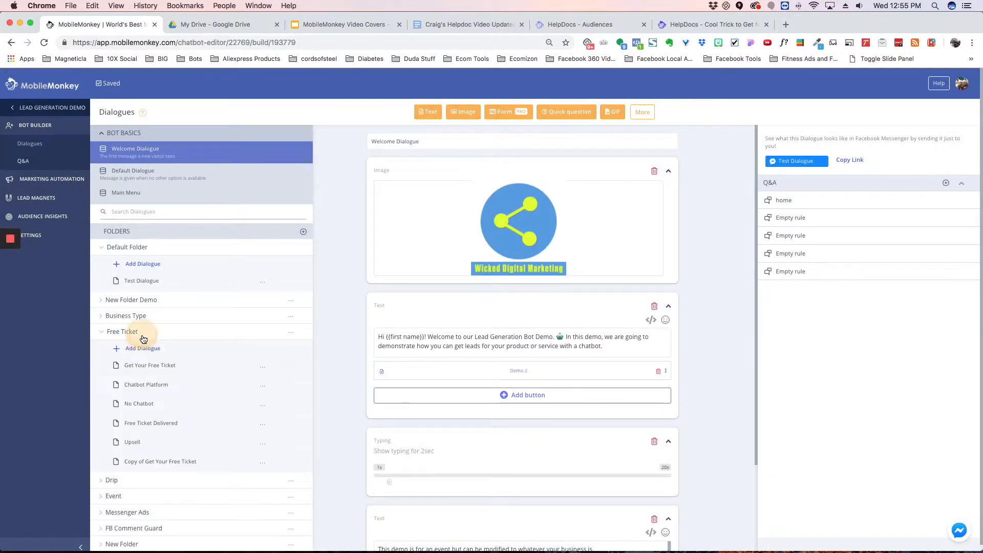
left_click(159, 367)
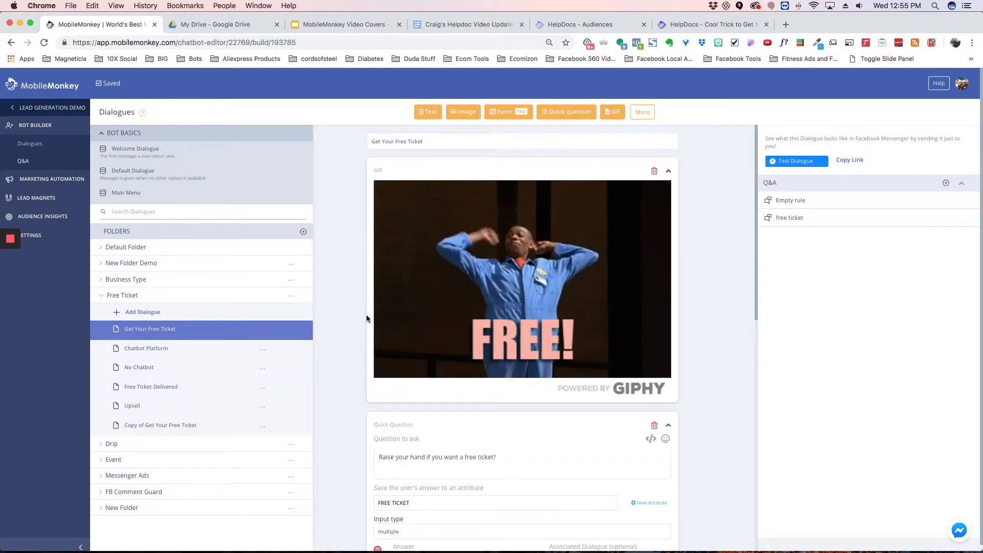
scroll(366, 318, "down", 5)
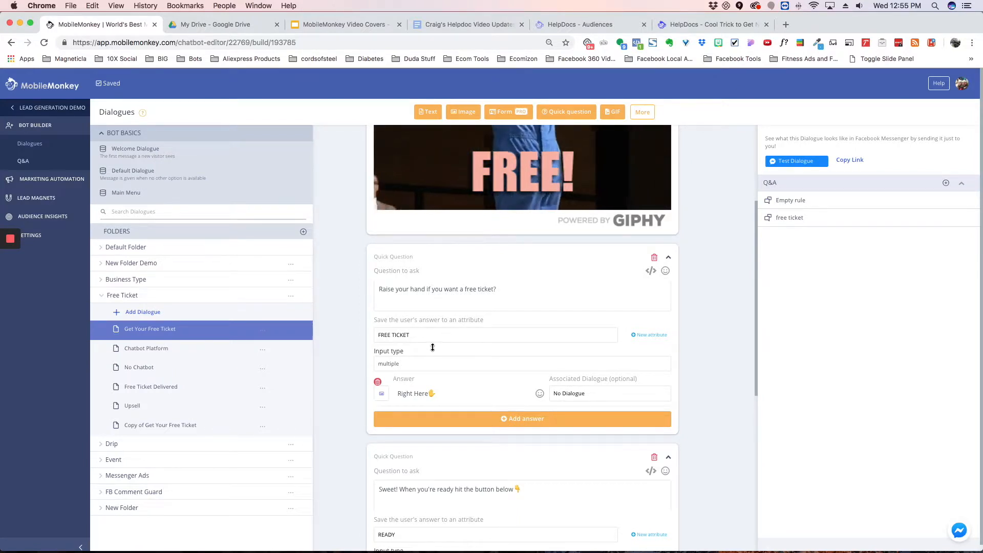
scroll(432, 348, "down", 1)
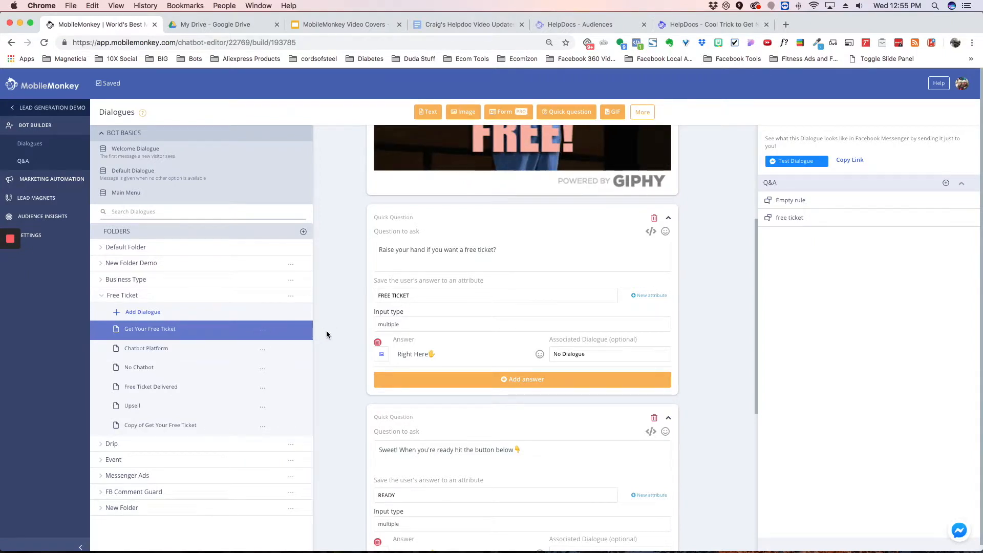
scroll(358, 344, "down", 4)
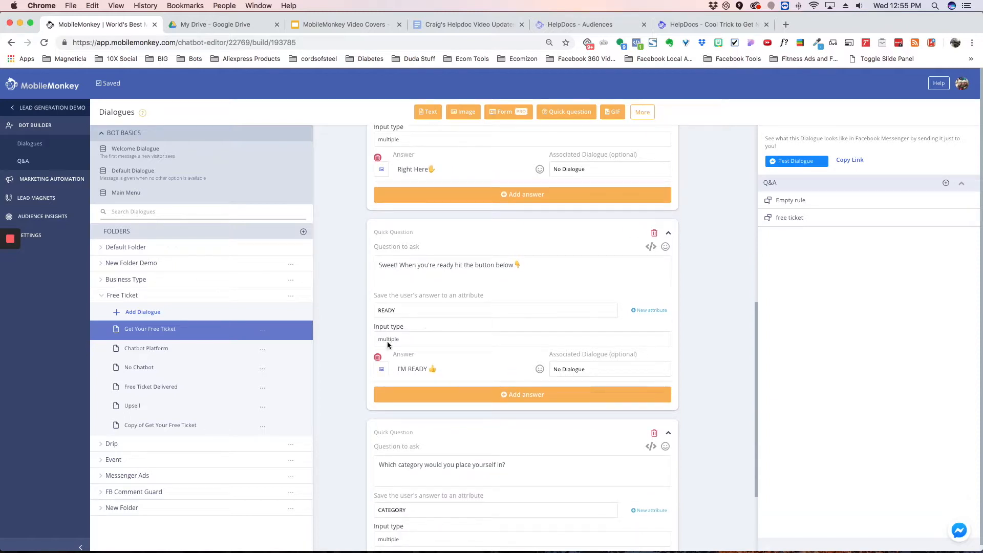
scroll(358, 334, "down", 3)
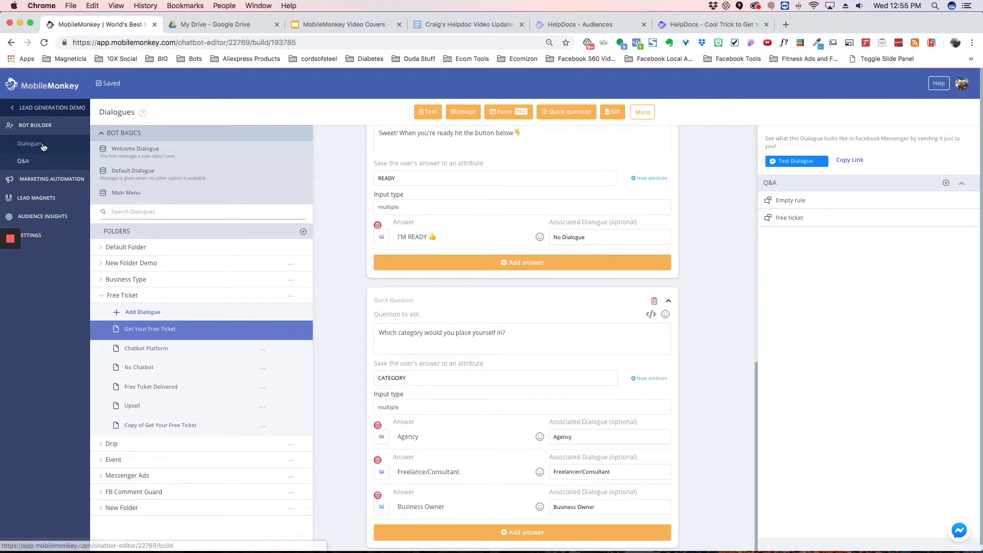
Create another audience and name it AGENCIES.
left_click(41, 217)
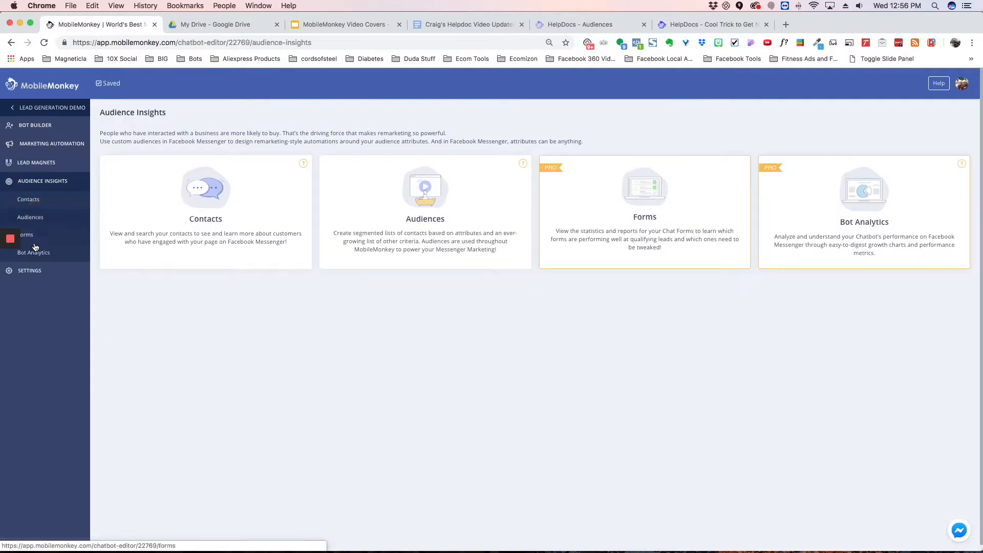
left_click(34, 217)
left_click(940, 111)
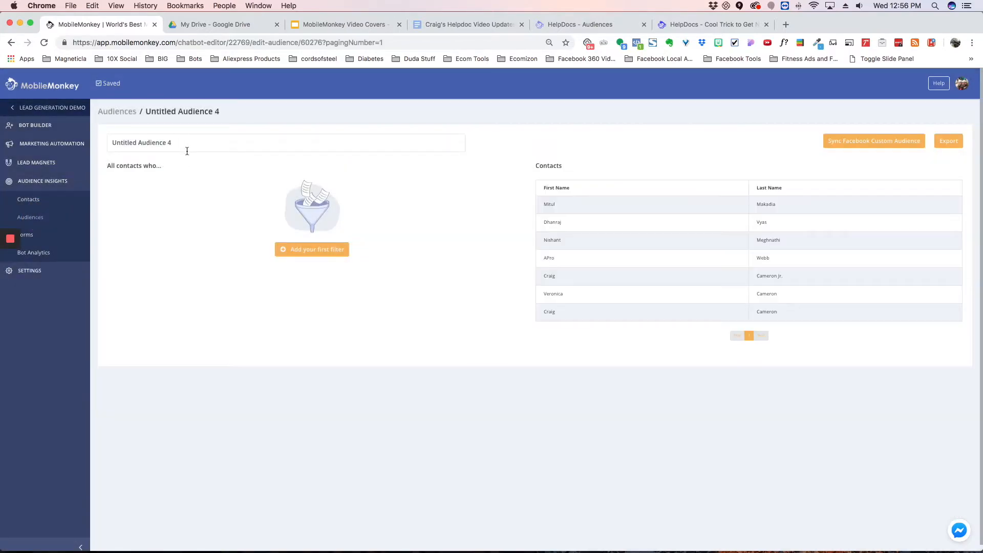
left_click(39, 151)
left_click_drag(191, 140, 103, 139)
type("AGENCIES")
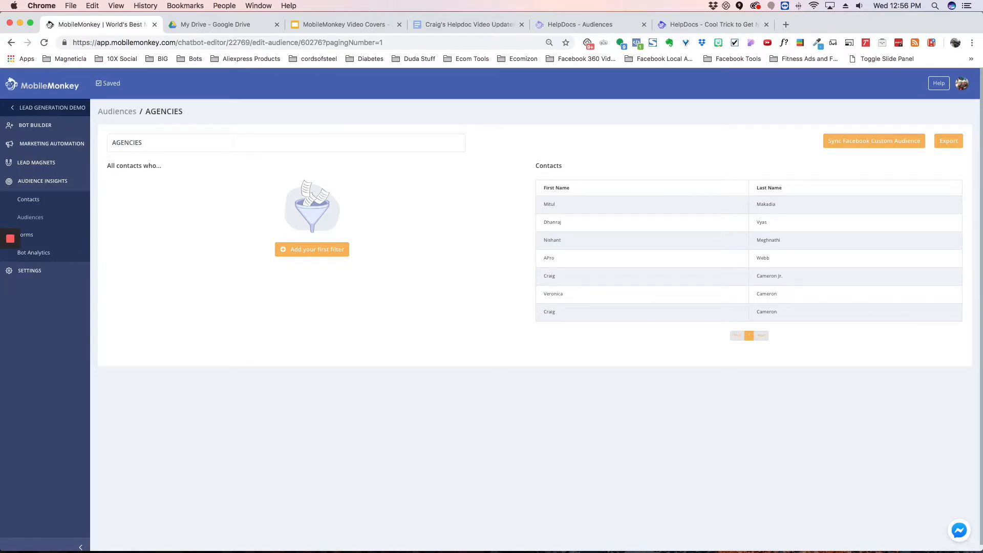
Add and save an attribute filter on the AGENCIES audience with CATEGORY equal to agency.
left_click(315, 248)
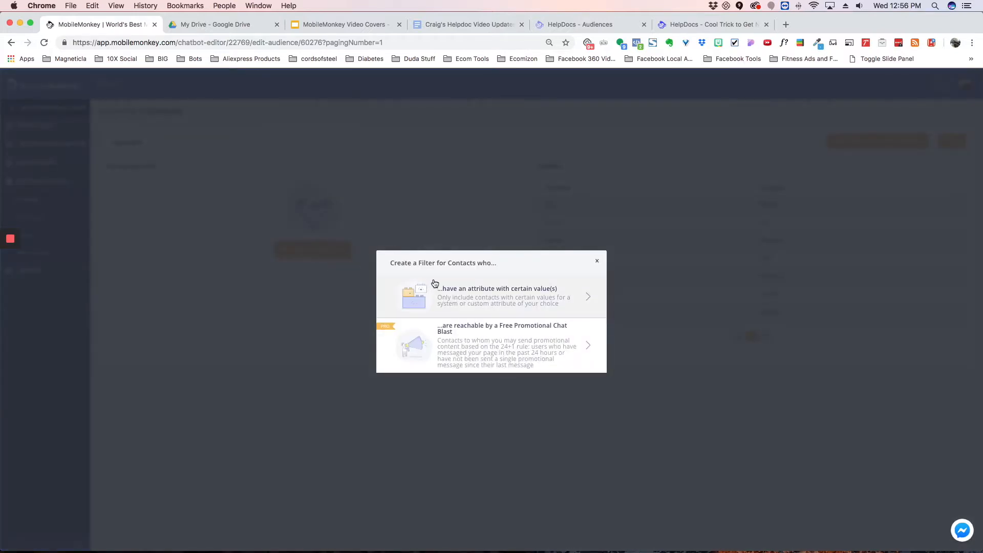
left_click(466, 294)
left_click(456, 284)
scroll(459, 334, "down", 5)
scroll(459, 336, "down", 1)
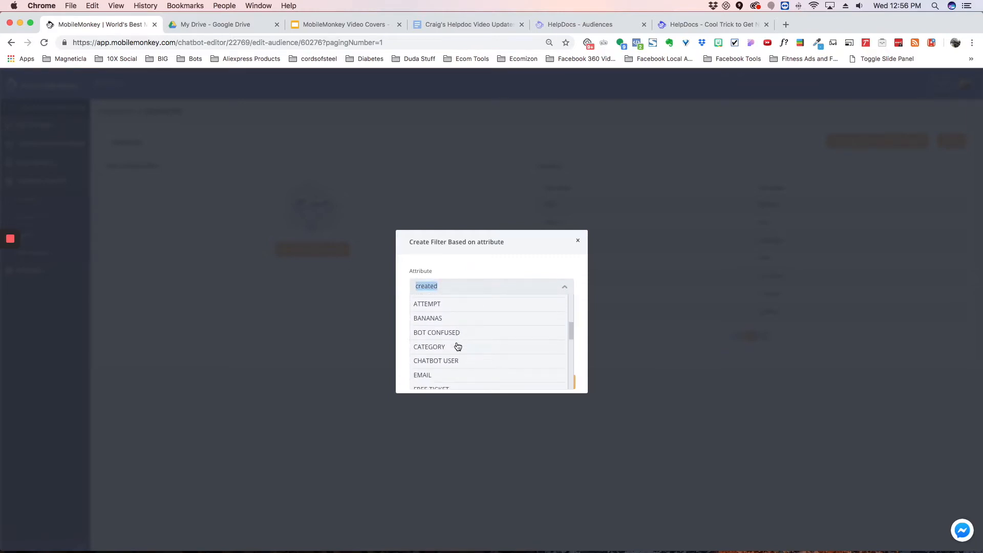
left_click(457, 348)
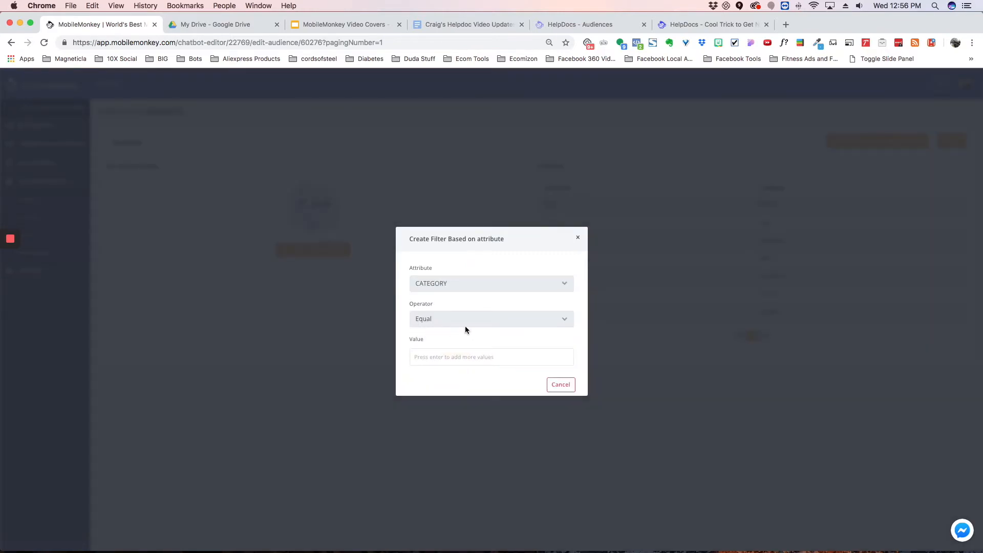
left_click(441, 358)
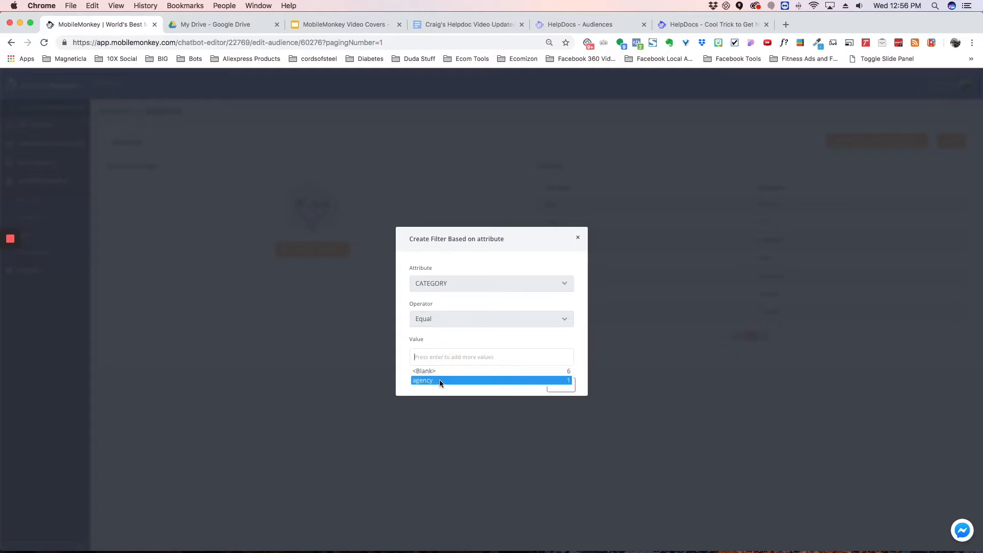
left_click(439, 380)
left_click(569, 392)
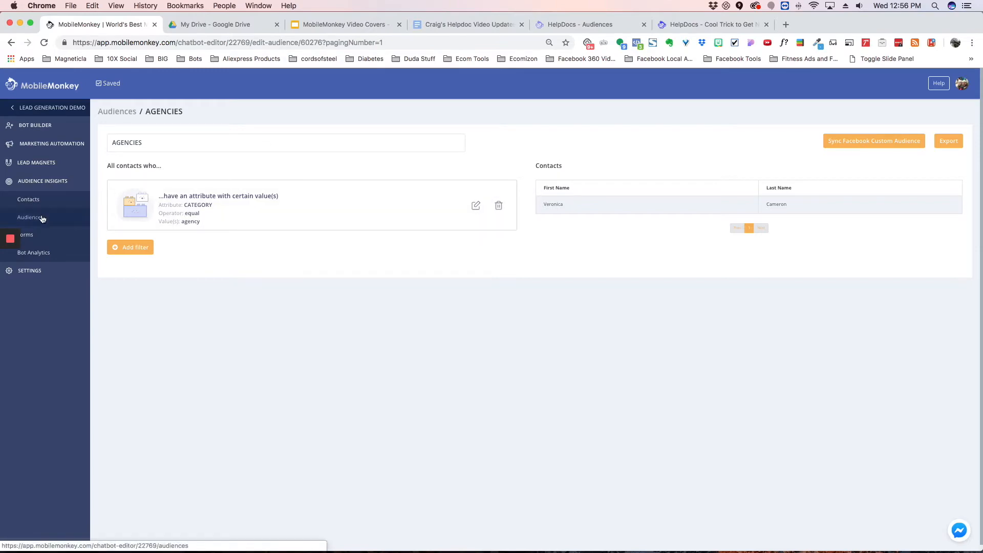
Start a new drip campaign of the non-promotional message type.
left_click(41, 163)
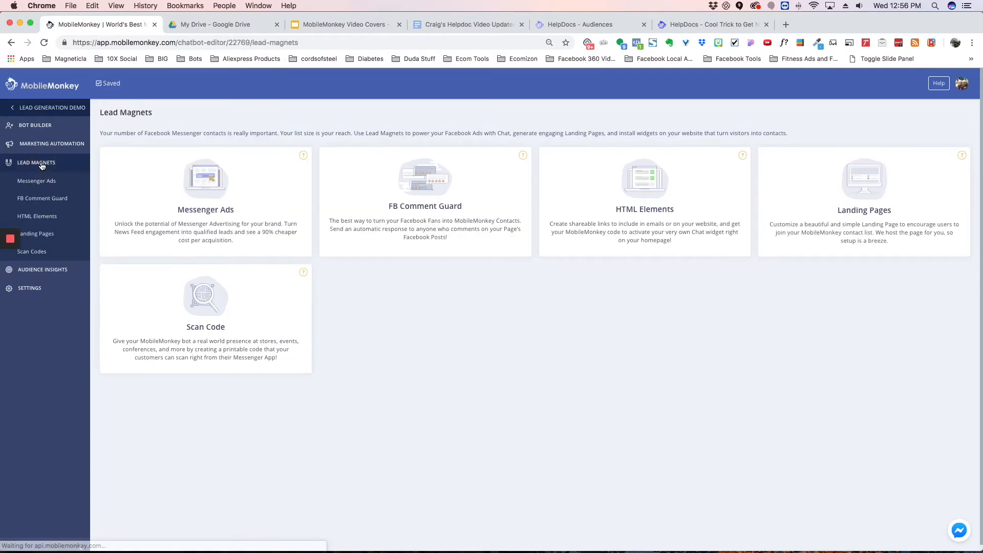
left_click(58, 145)
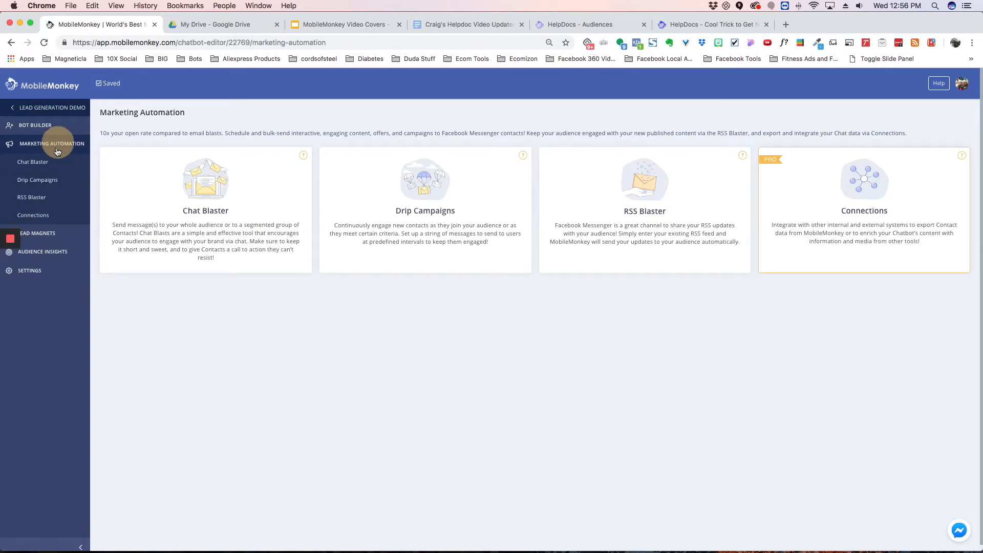
left_click(33, 163)
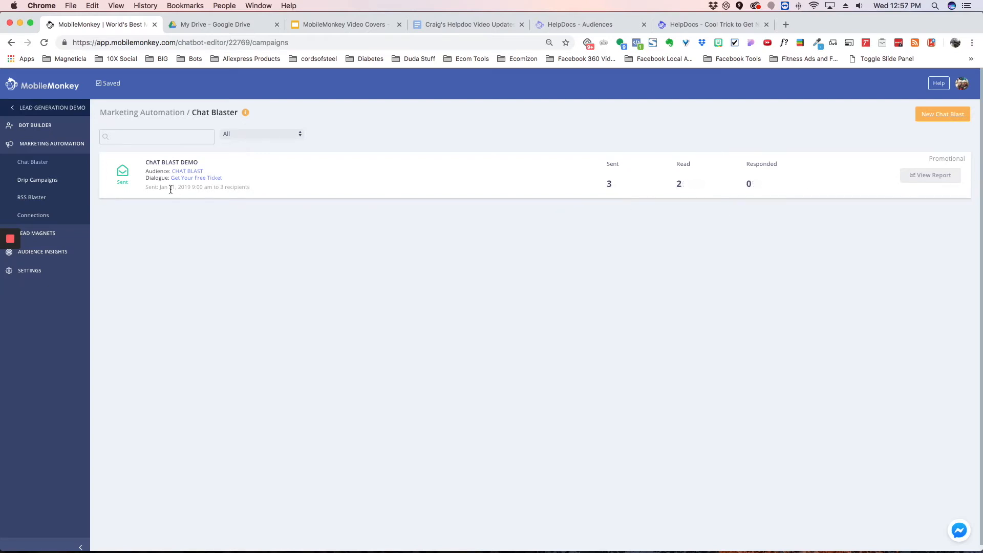
left_click(34, 179)
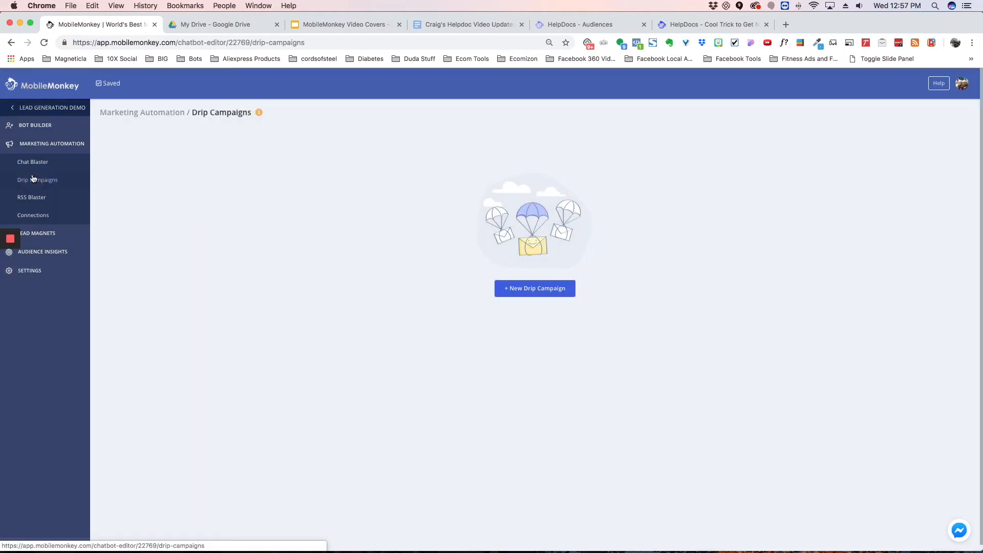
left_click(535, 286)
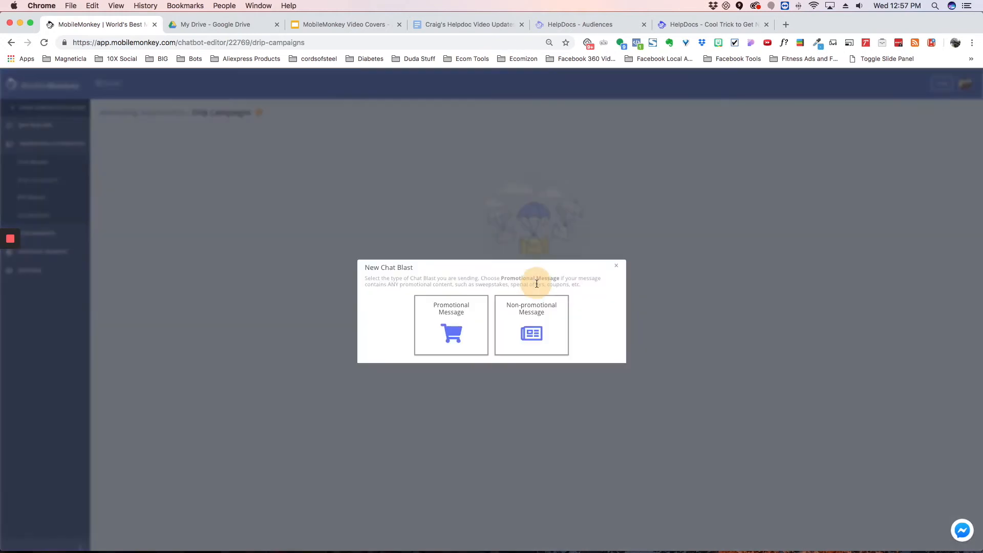
left_click(524, 331)
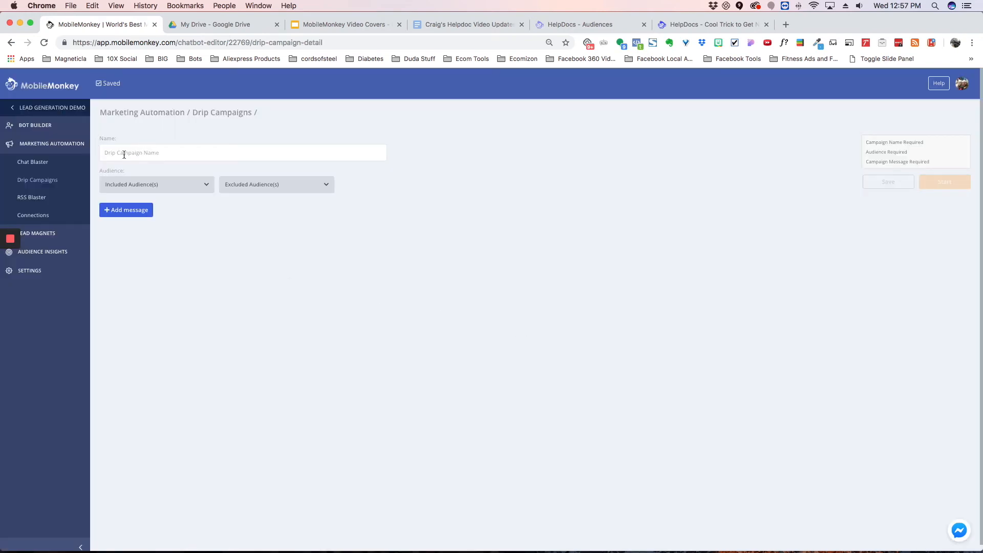